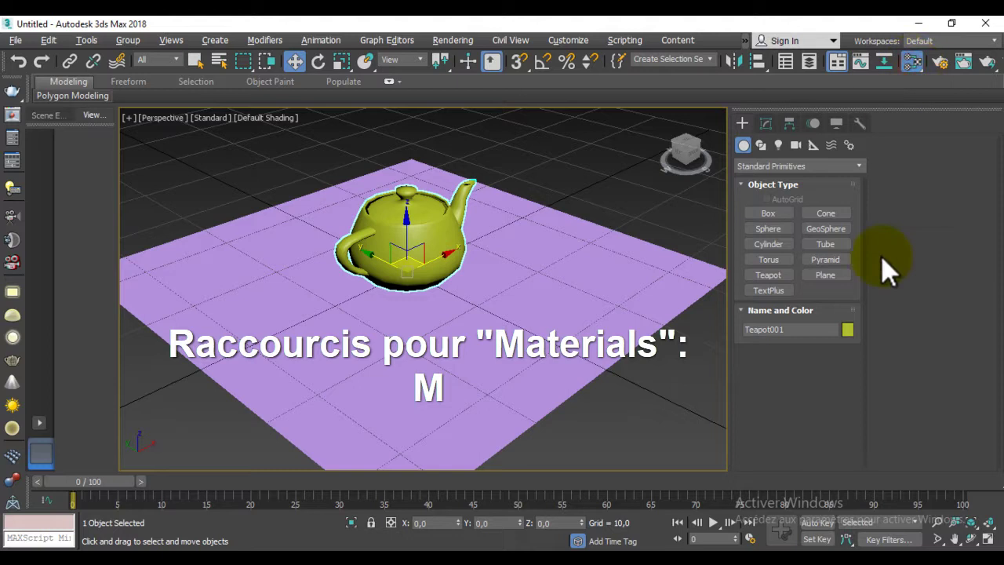
- Create a Standard material (Material #25) in the Slate editor and assign it to the plane
key(m)
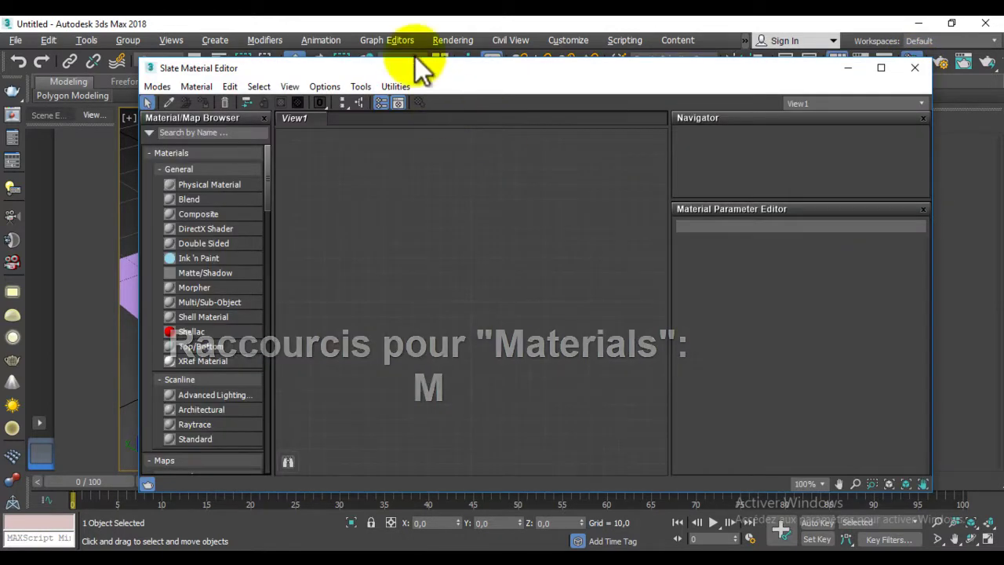
drag(420, 69, 911, 31)
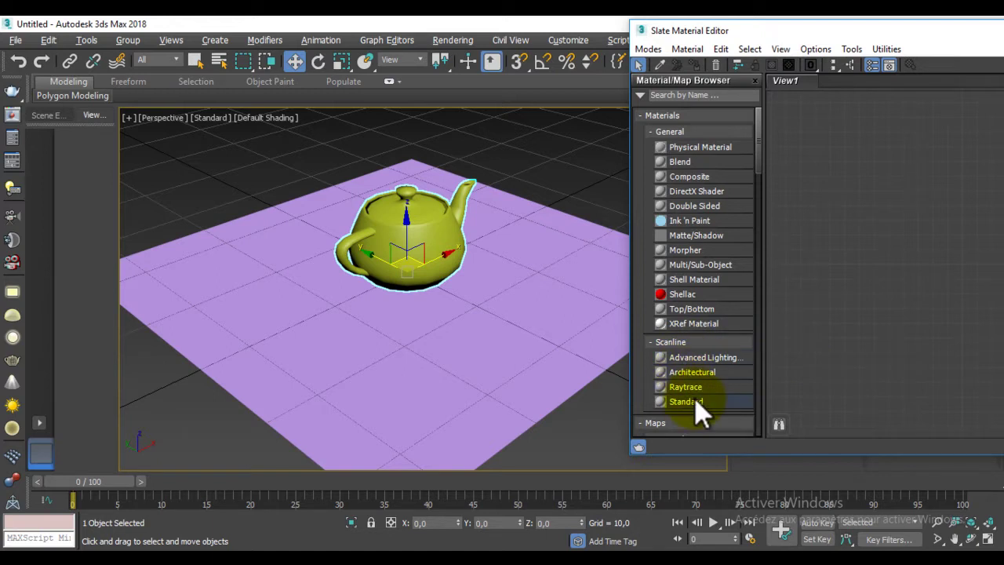
mouse_move(696, 400)
mouse_down()
mouse_move(926, 205)
mouse_move(915, 137)
mouse_up()
mouse_move(985, 222)
mouse_down()
mouse_move(563, 219)
mouse_move(518, 296)
mouse_up()
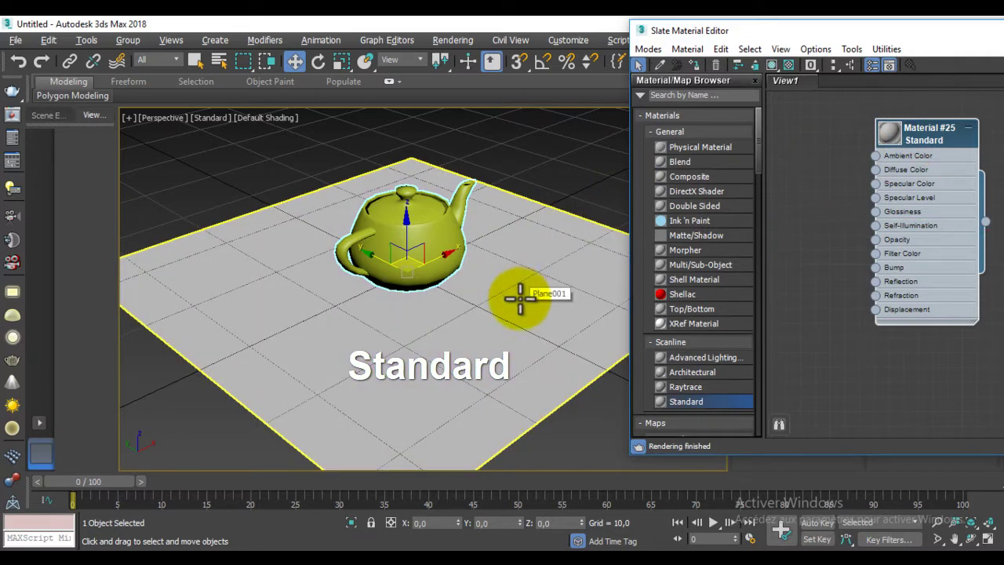
middle_drag(519, 296, 494, 285)
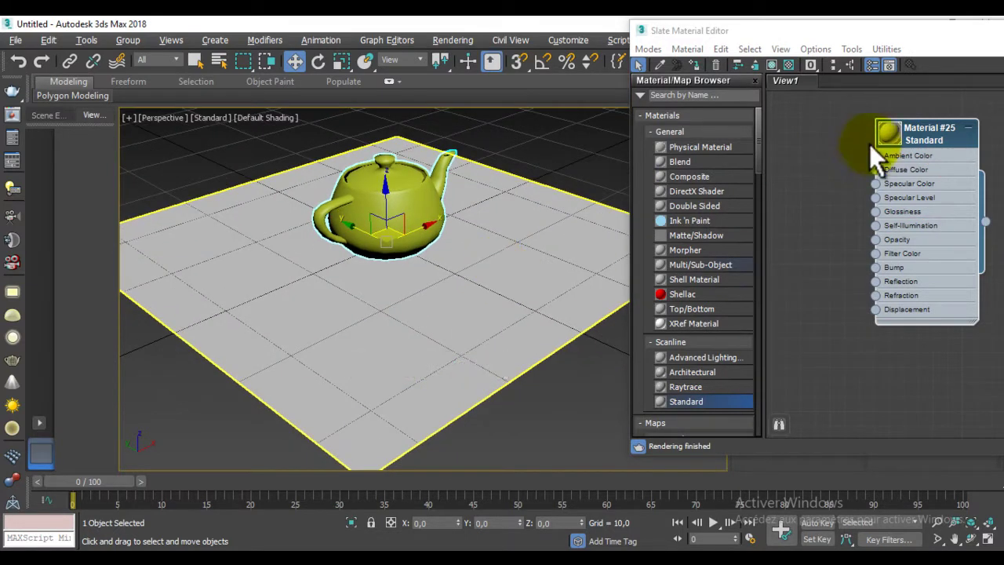
drag(883, 236, 883, 210)
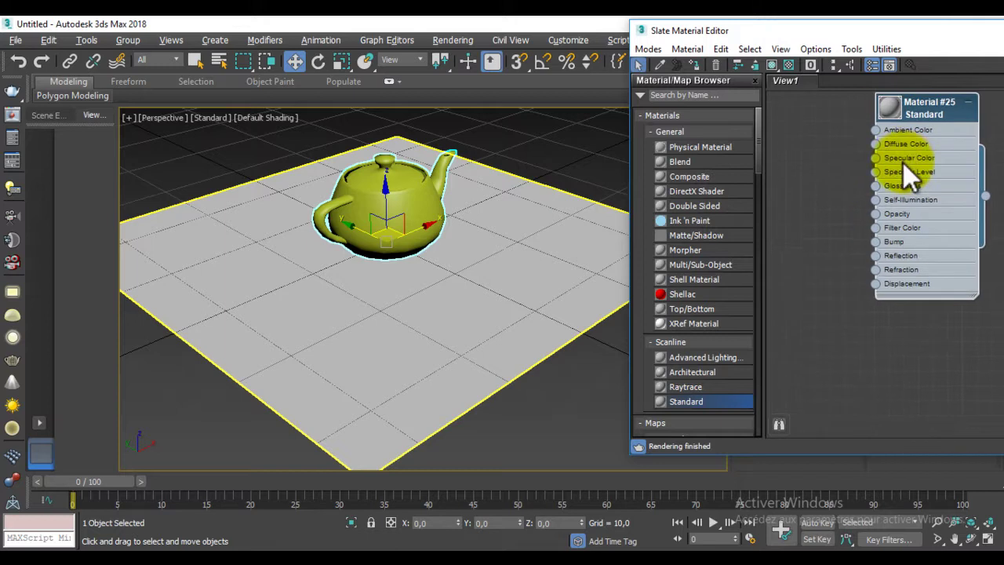
- Wire a Checker map into Material #25's Diffuse Color and show it shaded on the plane
drag(757, 144, 747, 195)
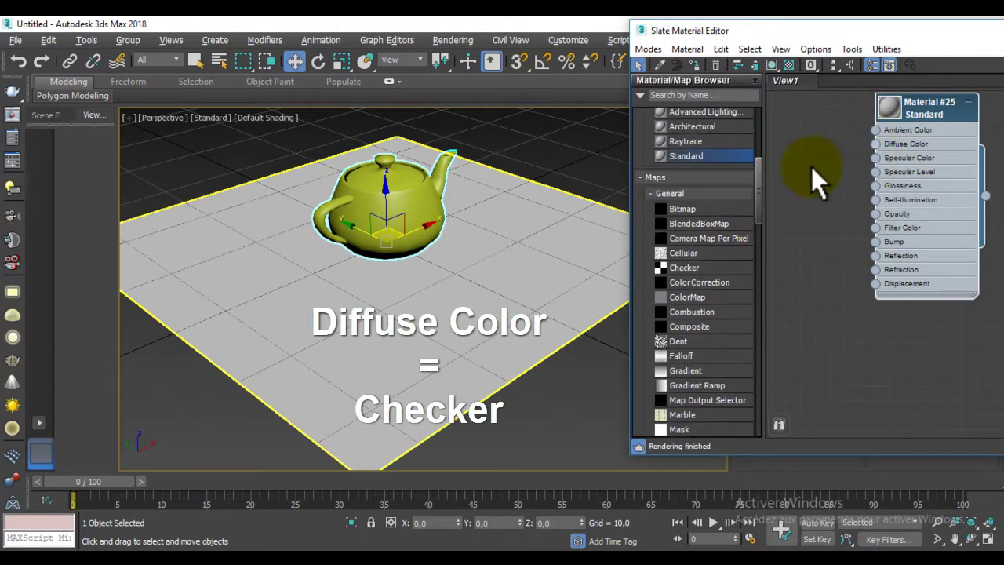
mouse_move(672, 268)
mouse_down()
mouse_move(792, 144)
mouse_move(872, 141)
mouse_up()
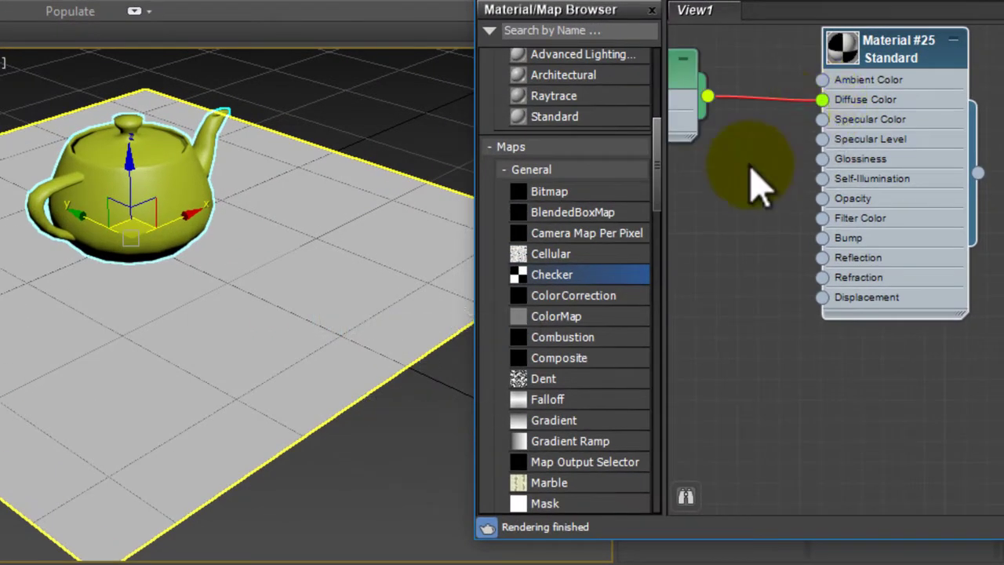
middle_drag(753, 185, 815, 208)
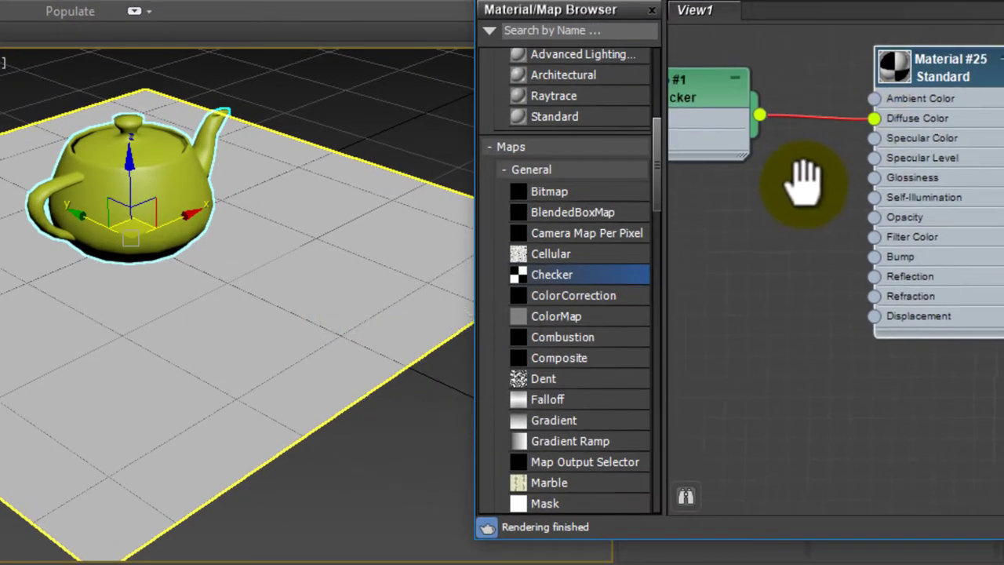
middle_drag(959, 61, 926, 100)
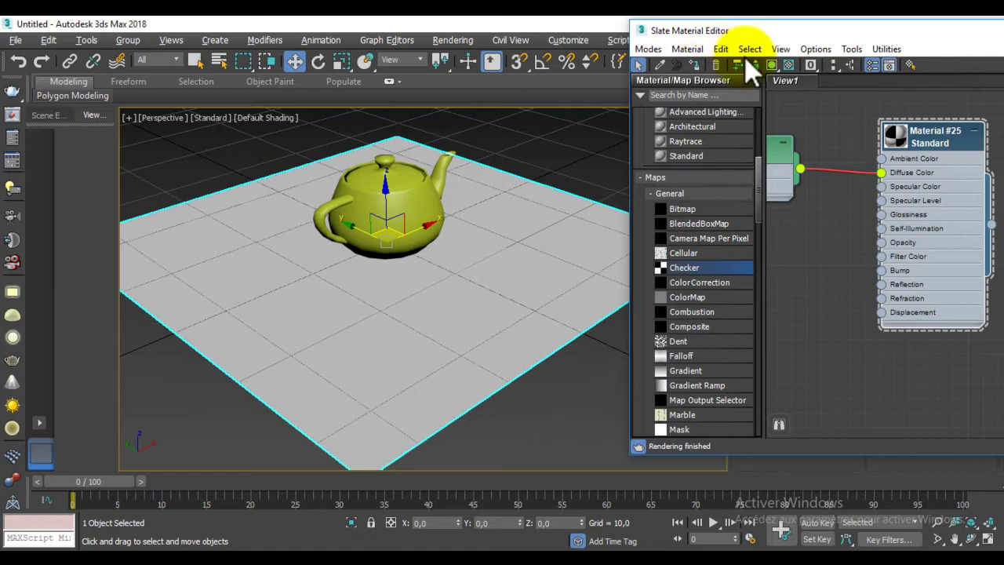
click(773, 64)
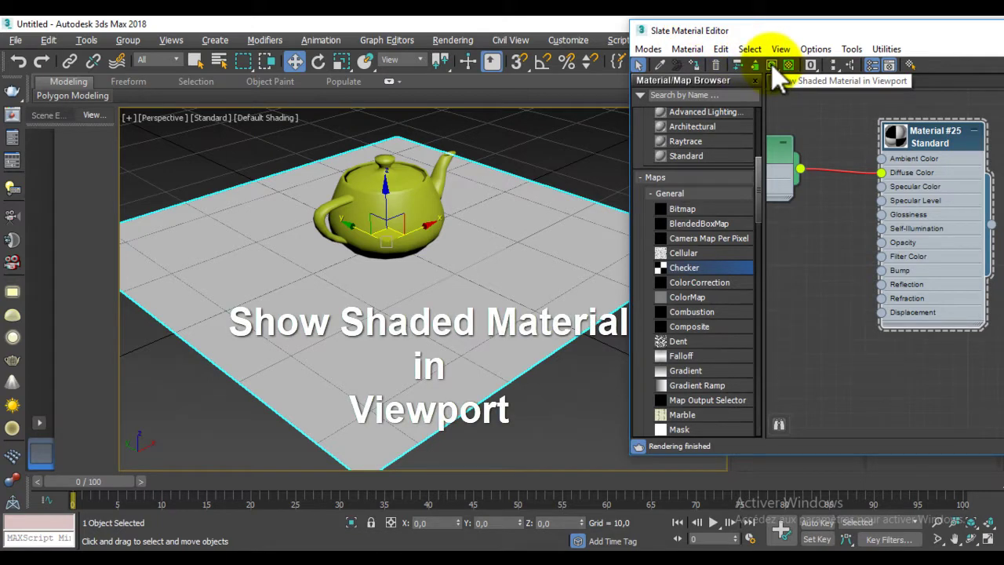
click(773, 65)
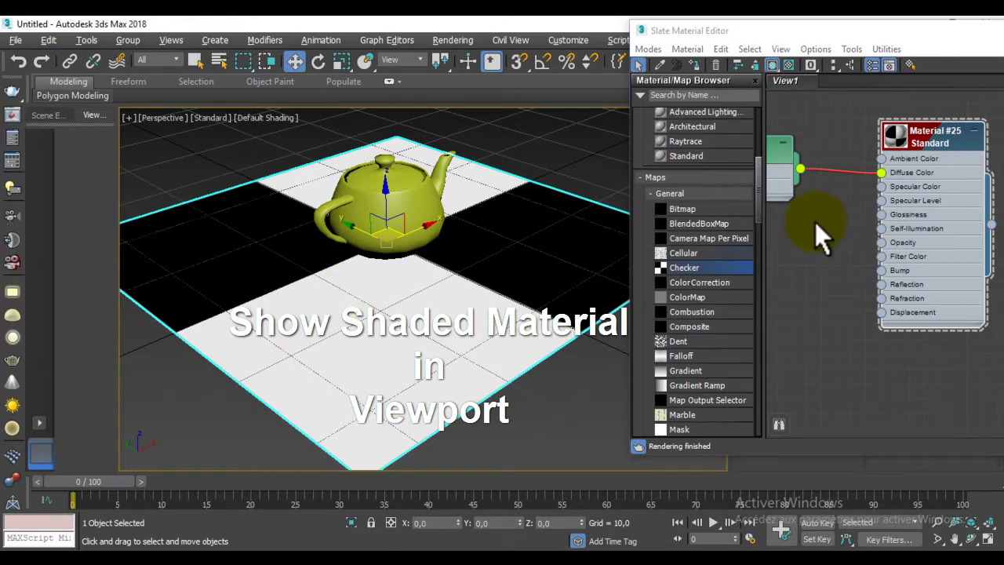
middle_drag(795, 171, 840, 180)
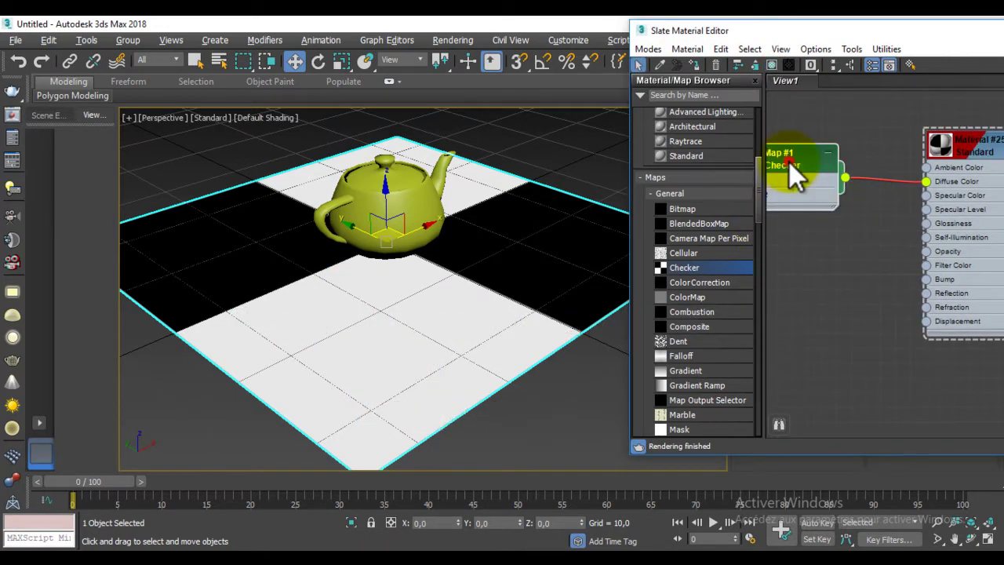
- Set the diffuse Checker map's Coordinates Tiling to 2 in U and 2 in V
scroll(834, 235, down, 2)
mouse_move(834, 235)
middle_down()
mouse_move(840, 218)
mouse_move(900, 209)
middle_up()
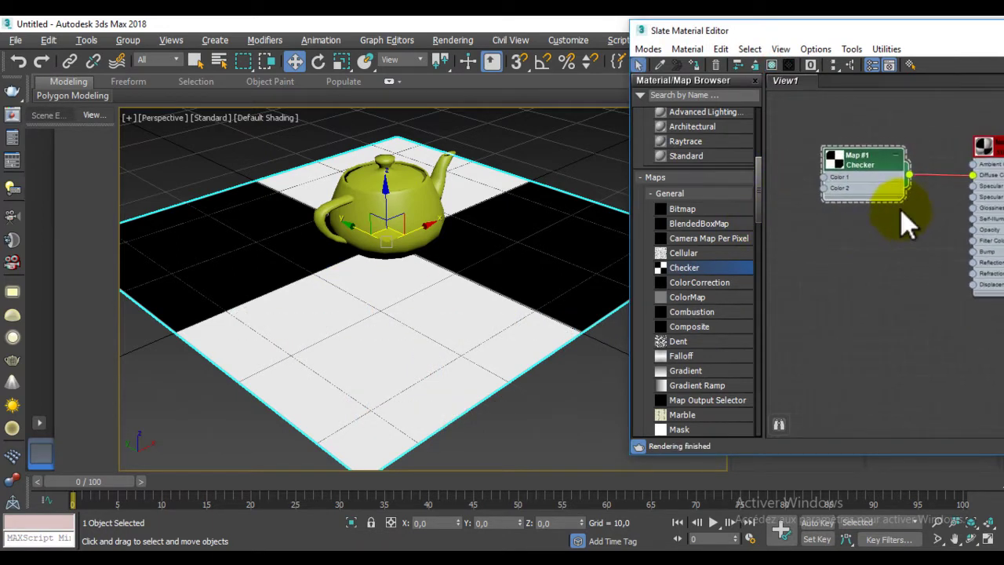
middle_drag(914, 287, 920, 297)
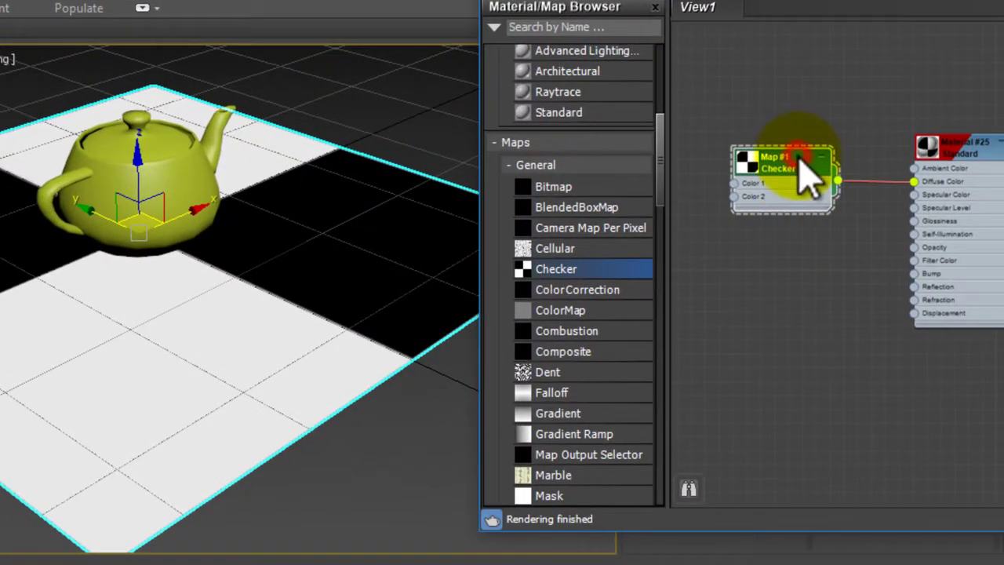
mouse_move(879, 202)
middle_down()
mouse_move(769, 190)
mouse_move(713, 218)
middle_up()
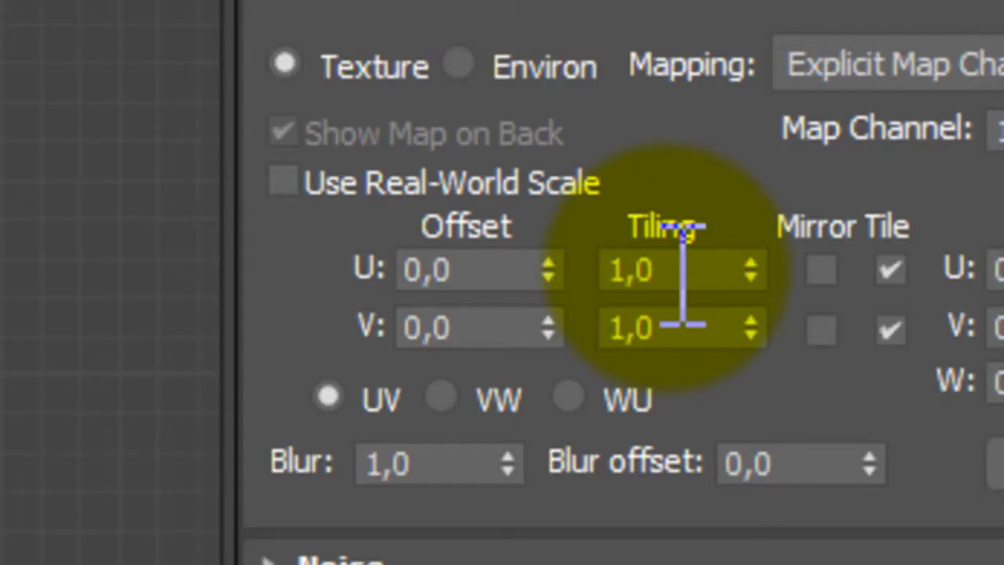
double_click(677, 269)
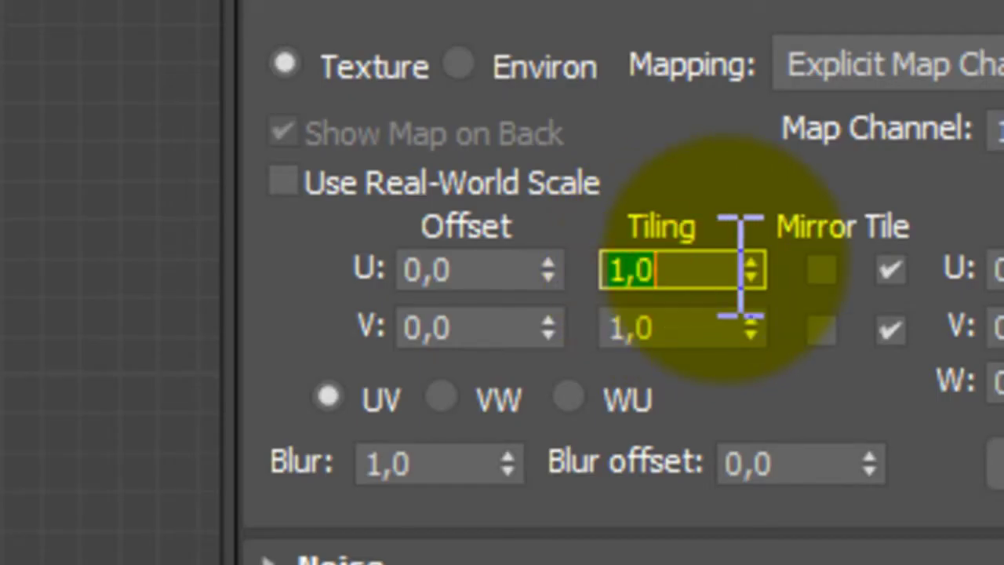
text(2)
key(Tab)
text(2)
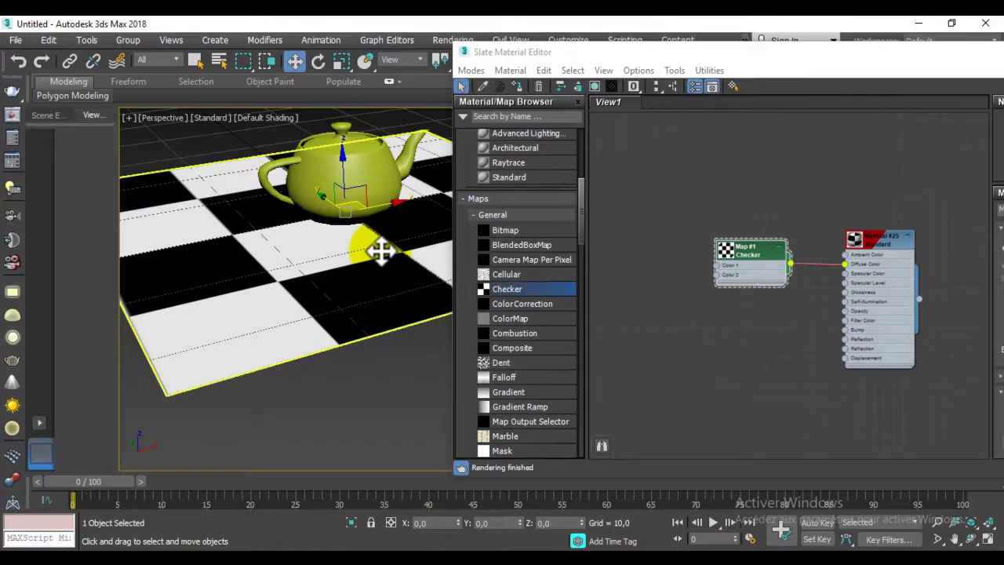
mouse_move(382, 251)
middle_down()
mouse_move(404, 329)
mouse_move(352, 313)
middle_up()
- Feed a Bitmap loading FD42266-700x712.jpg from the img folder into the Checker's Color 1
mouse_move(559, 226)
mouse_down()
mouse_move(725, 256)
mouse_move(718, 265)
mouse_up()
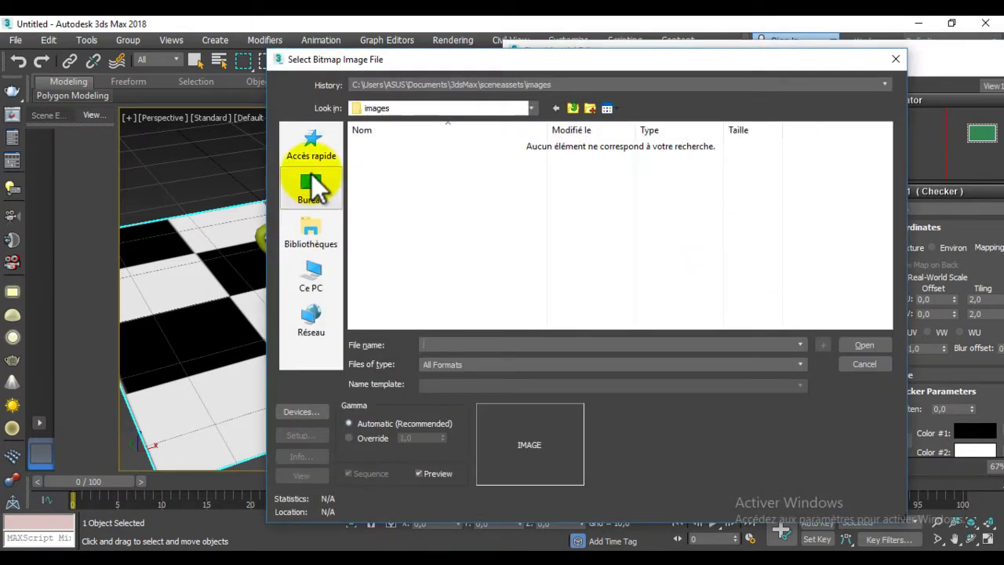
click(320, 240)
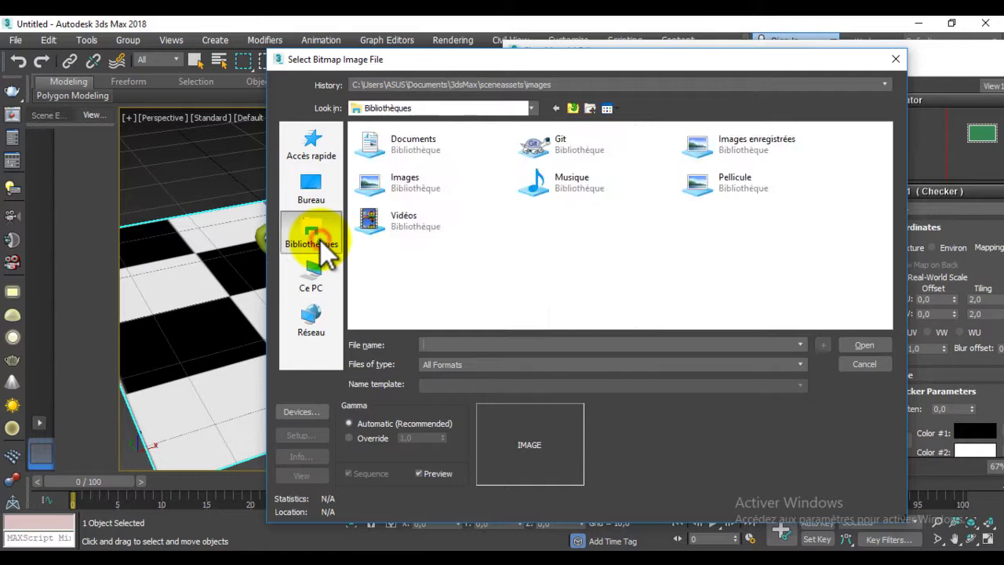
double_click(416, 139)
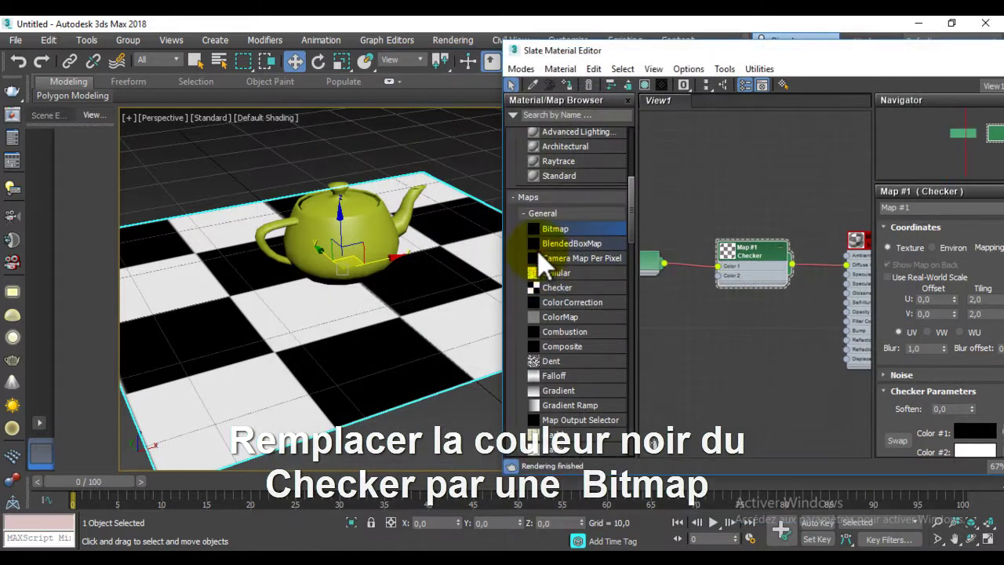
middle_drag(683, 337, 717, 348)
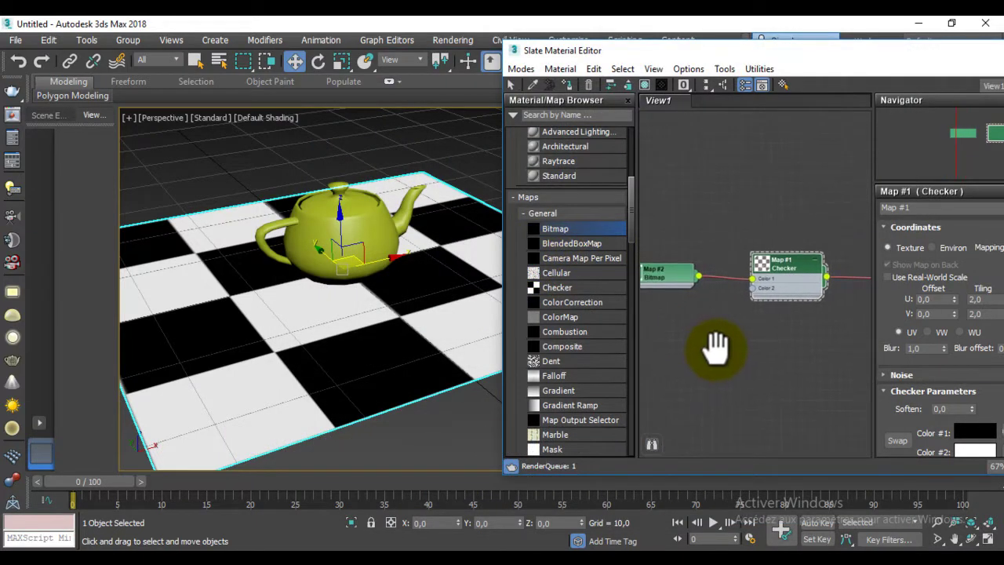
click(673, 275)
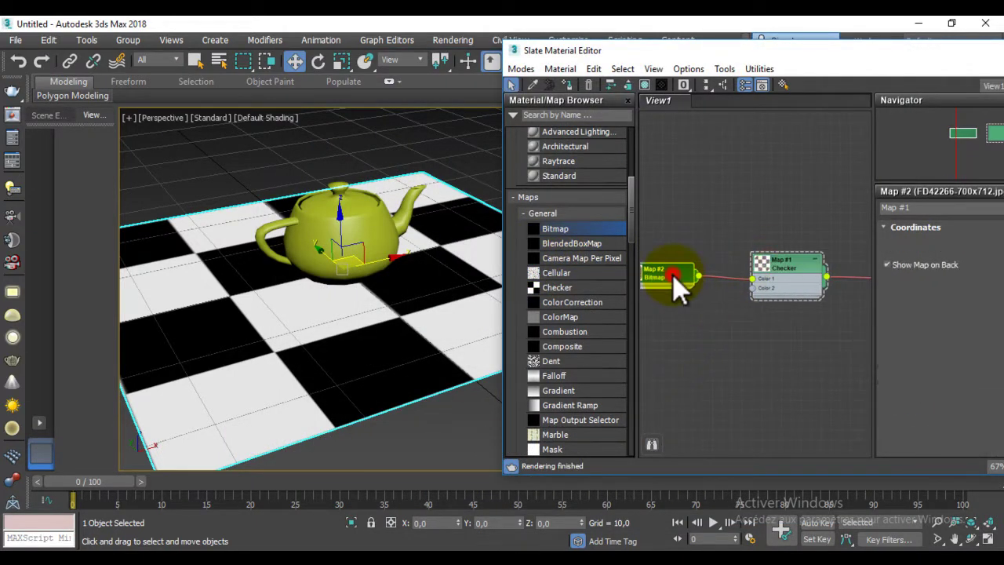
mouse_move(216, 262)
middle_down()
mouse_move(239, 233)
mouse_move(248, 241)
middle_up()
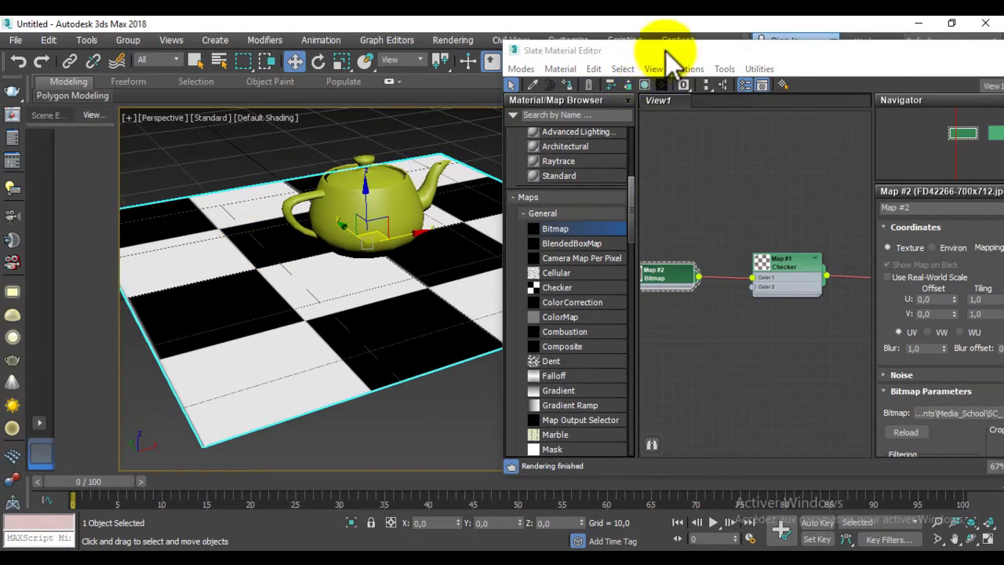
drag(669, 56, 838, 200)
scroll(267, 269, down, 3)
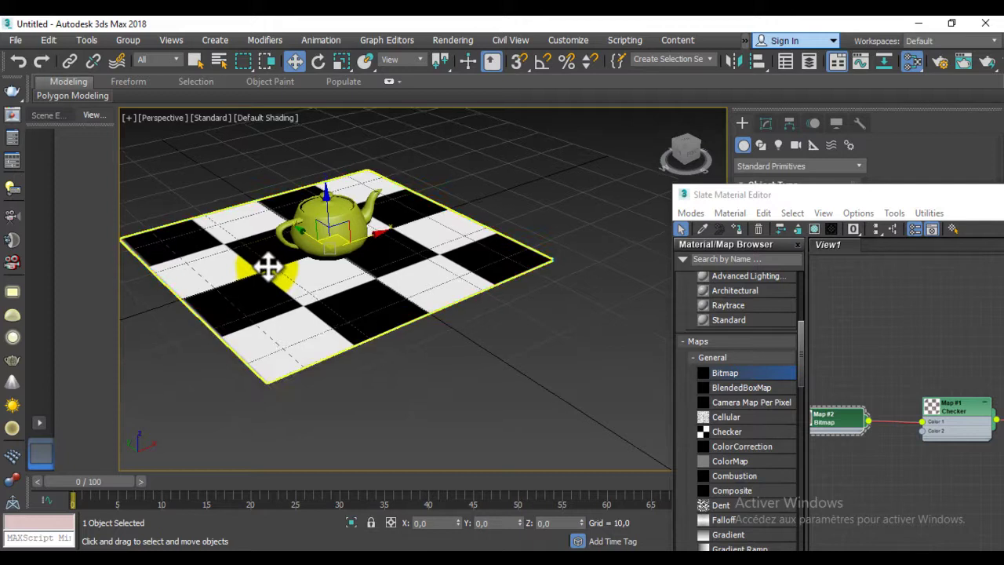
- Display viewport materials as Realistic Materials with Maps and reframe the Slate editor's node graph
middle_drag(267, 269, 262, 304)
scroll(261, 304, up, 3)
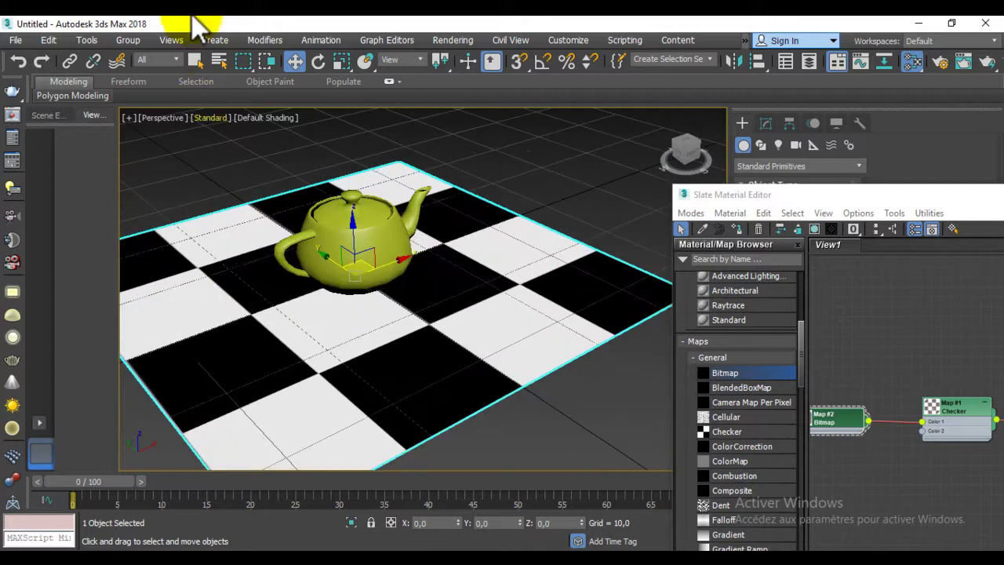
scroll(267, 132, up, 2)
click(265, 118)
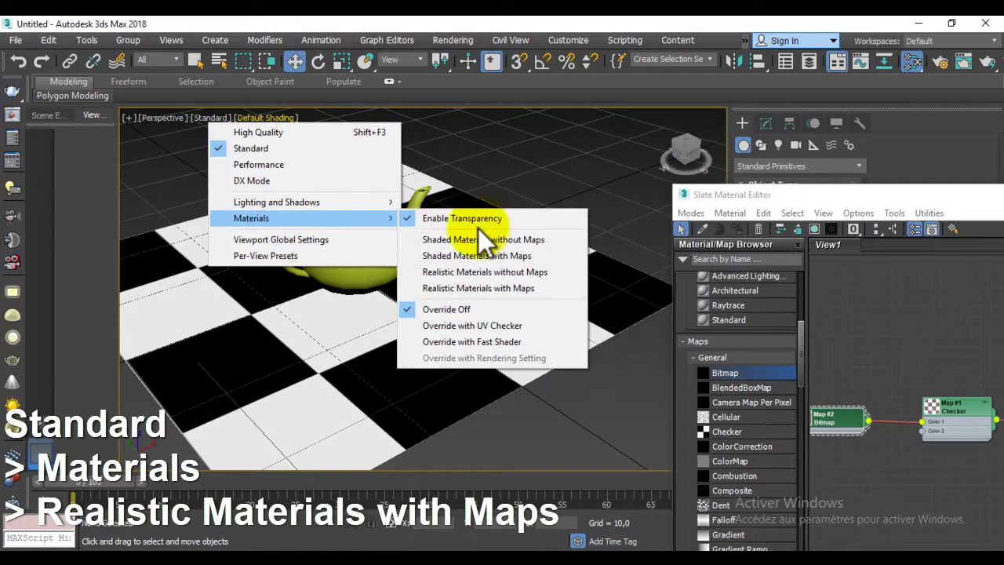
click(533, 288)
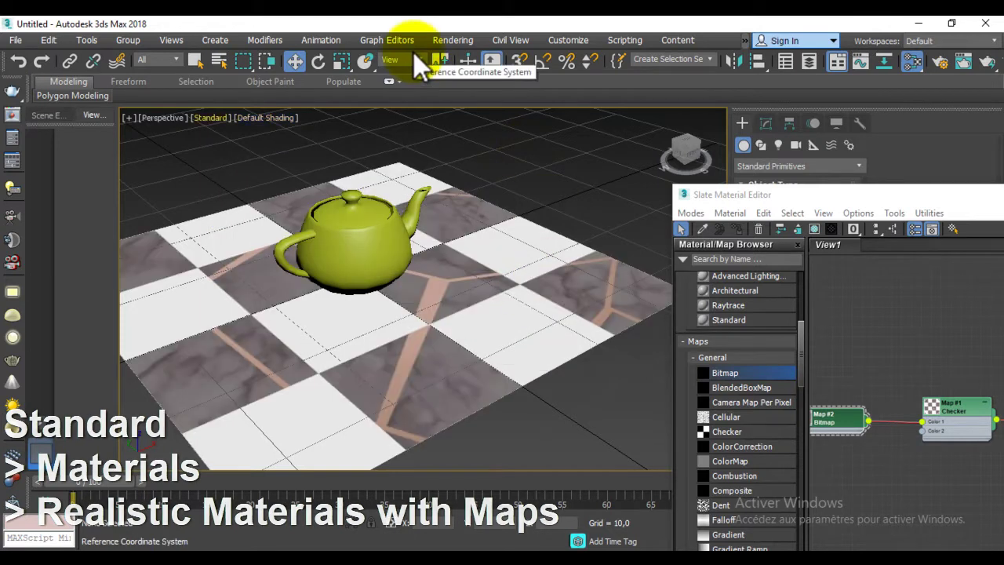
mouse_move(426, 314)
middle_down()
mouse_move(448, 267)
mouse_move(419, 314)
middle_up()
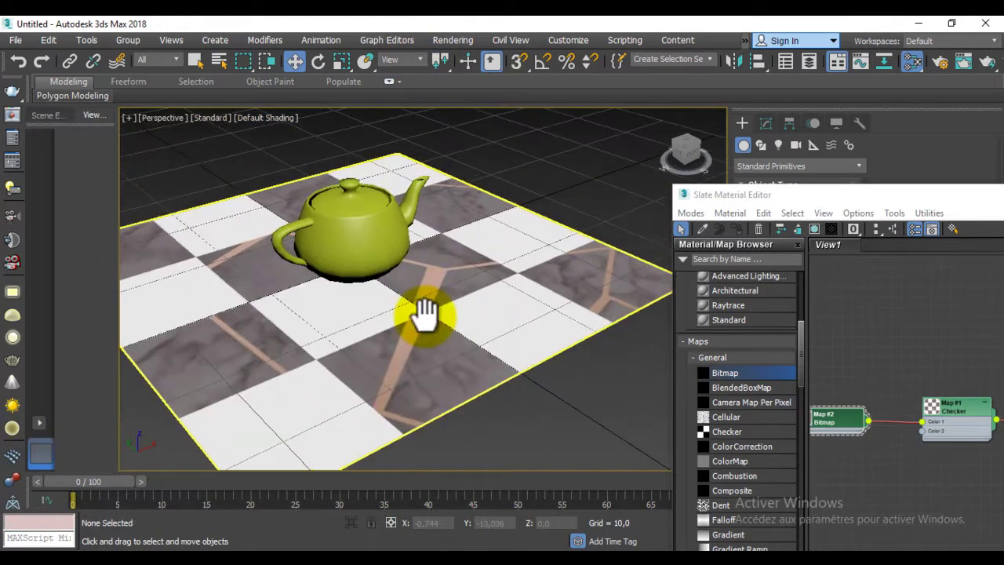
click(177, 40)
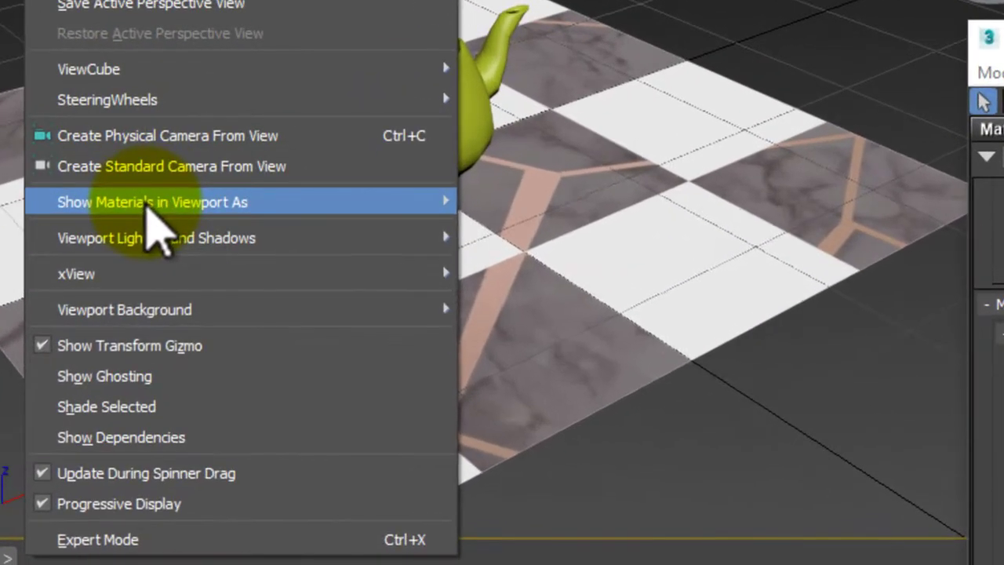
click(146, 202)
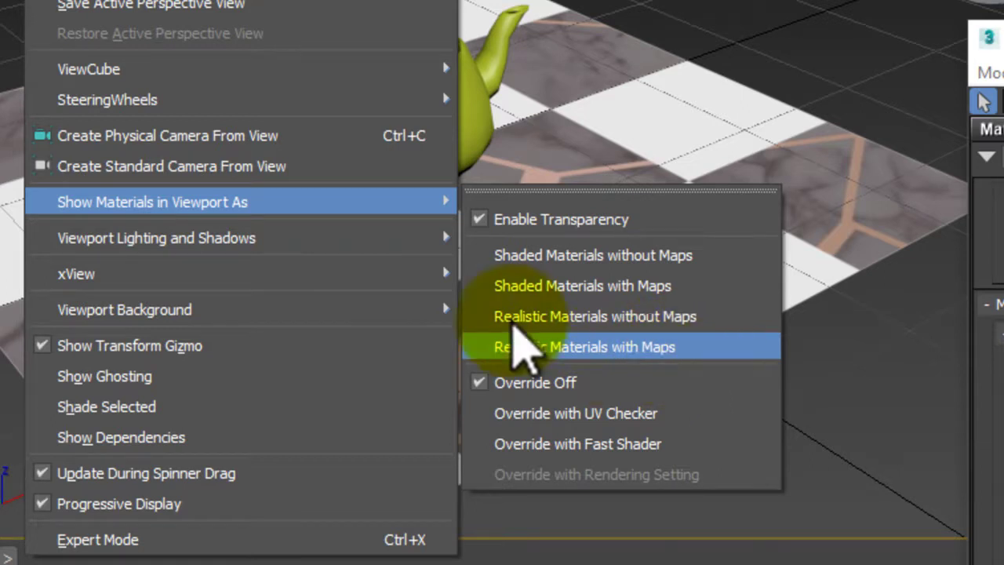
click(523, 349)
drag(681, 119, 536, 66)
mouse_move(680, 376)
middle_down()
mouse_move(628, 318)
mouse_move(683, 288)
middle_up()
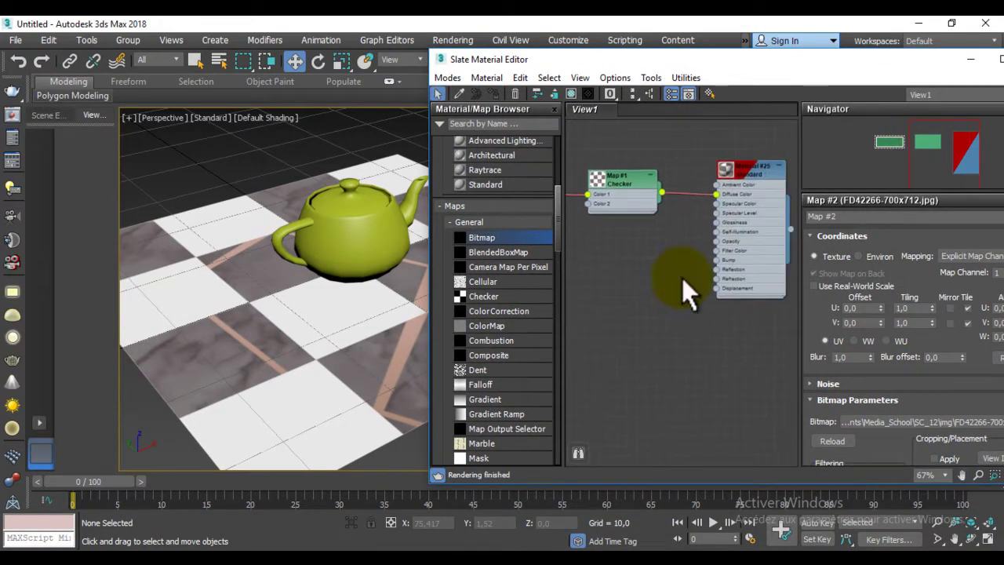
- Select the teapot, then wire a Raytrace map (Map #3) into Material #25's Reflection
click(309, 245)
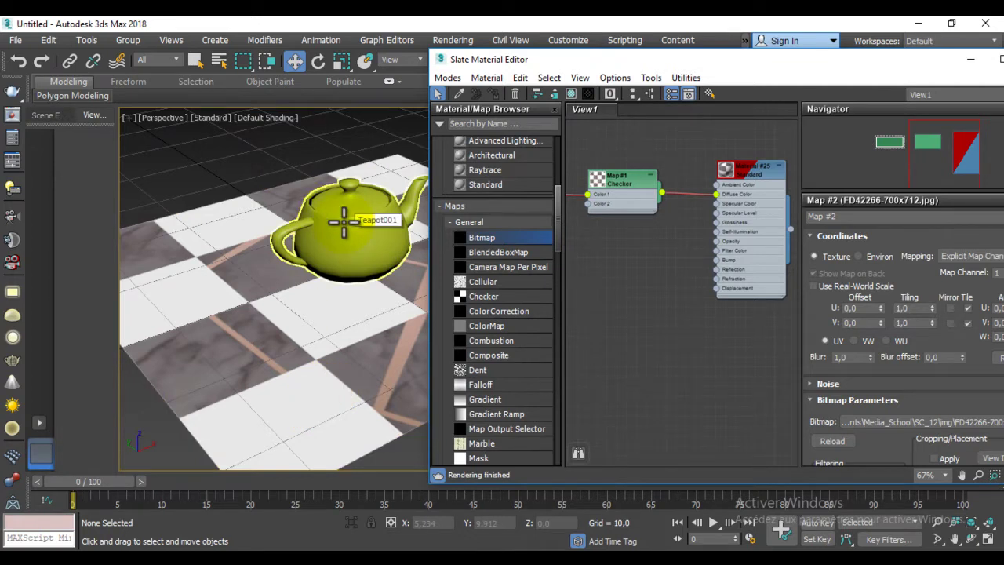
click(349, 339)
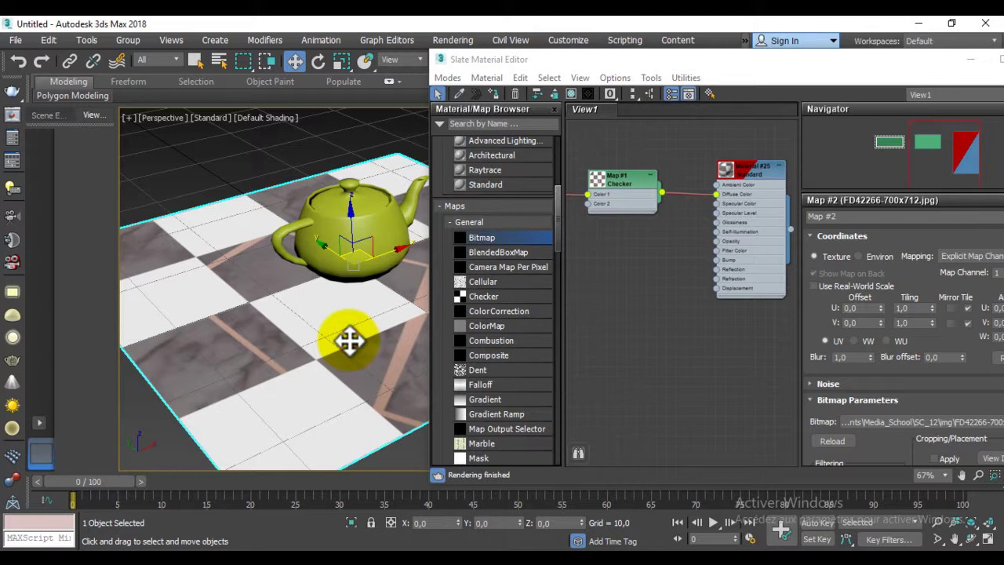
click(362, 195)
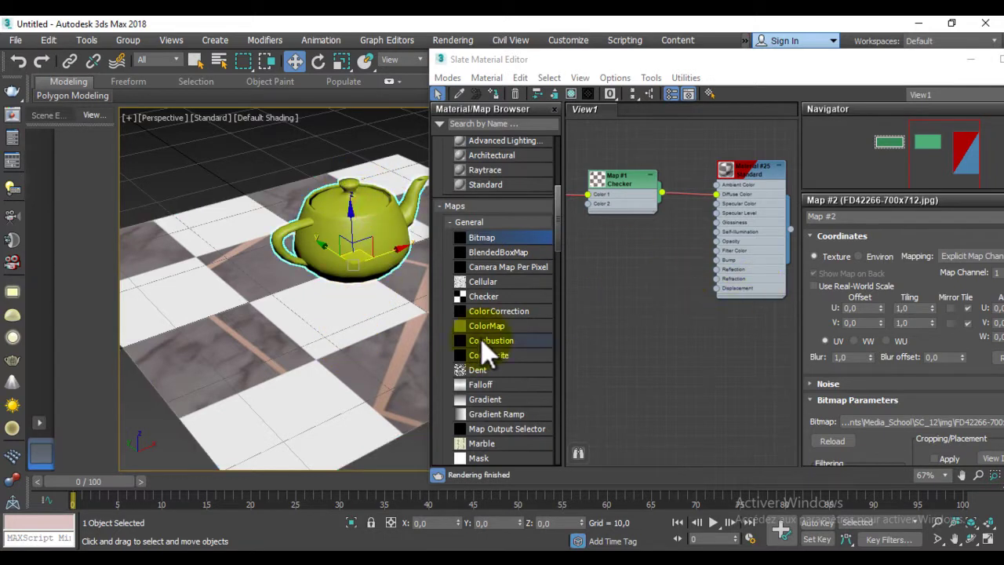
drag(556, 229, 563, 256)
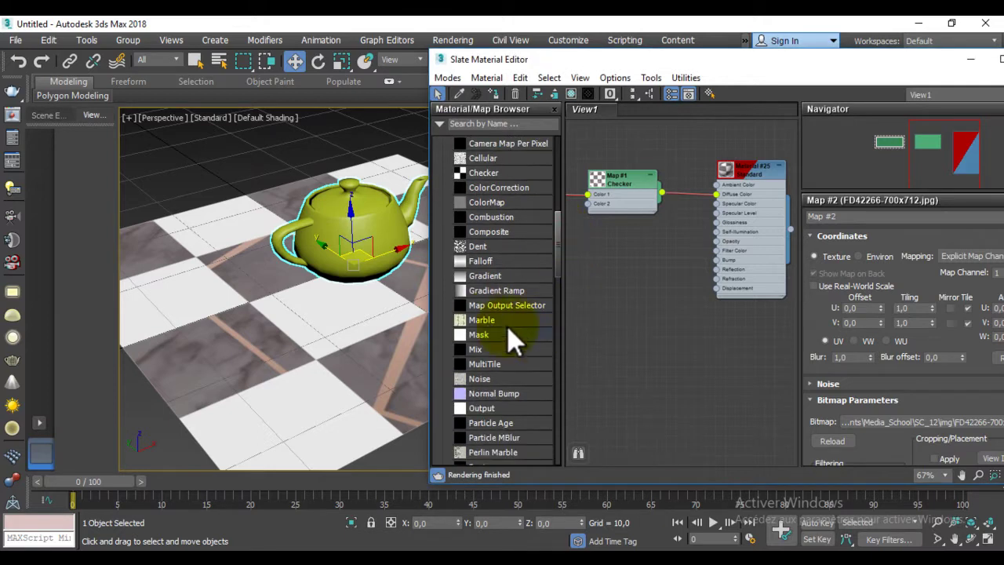
scroll(481, 422, down, 3)
click(481, 370)
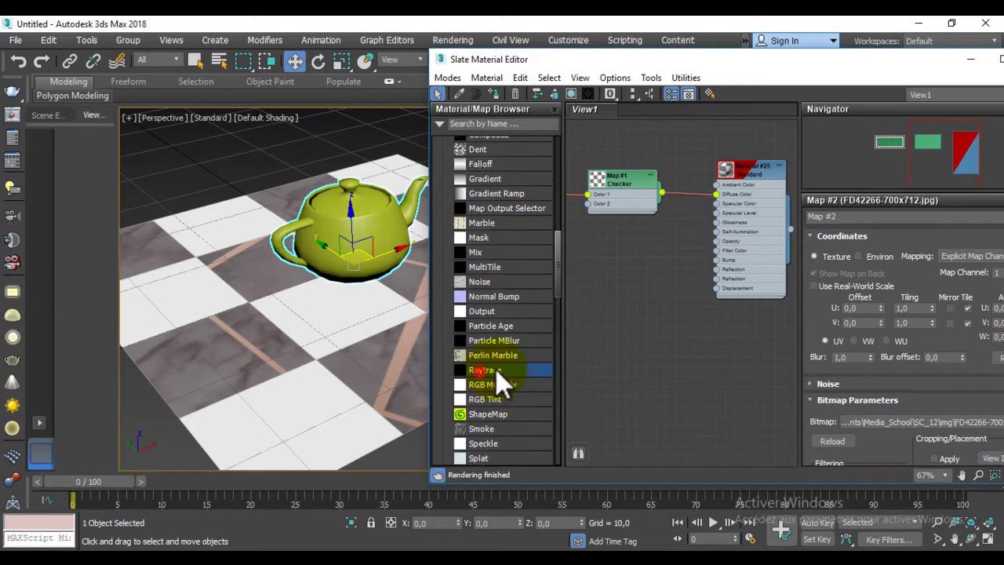
drag(482, 369, 573, 271)
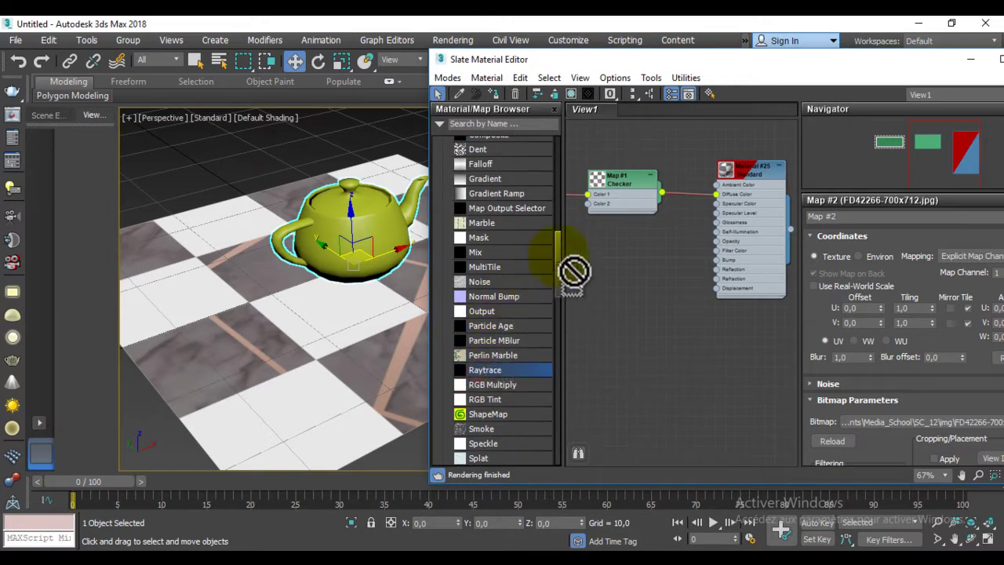
drag(701, 274, 717, 270)
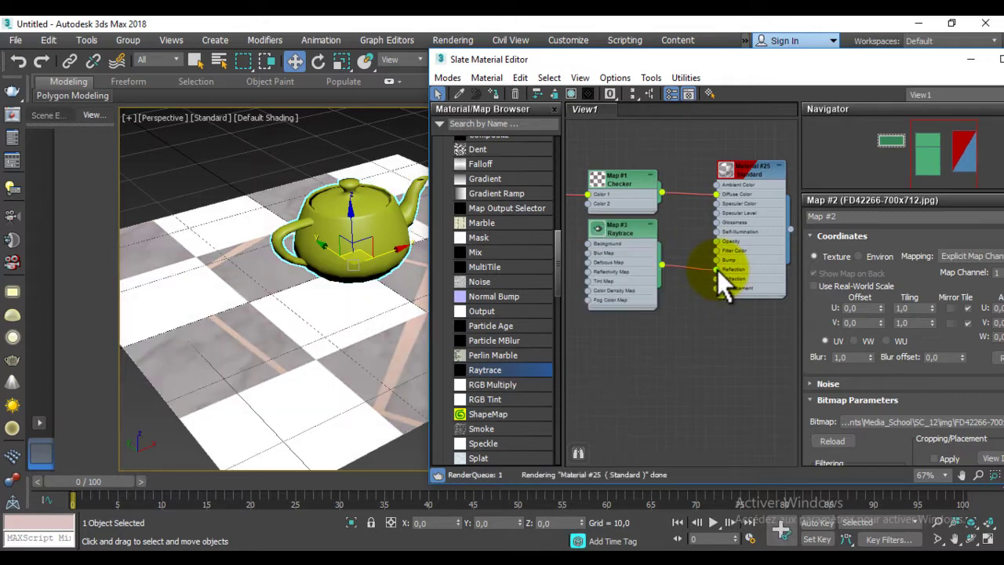
click(625, 224)
click(622, 227)
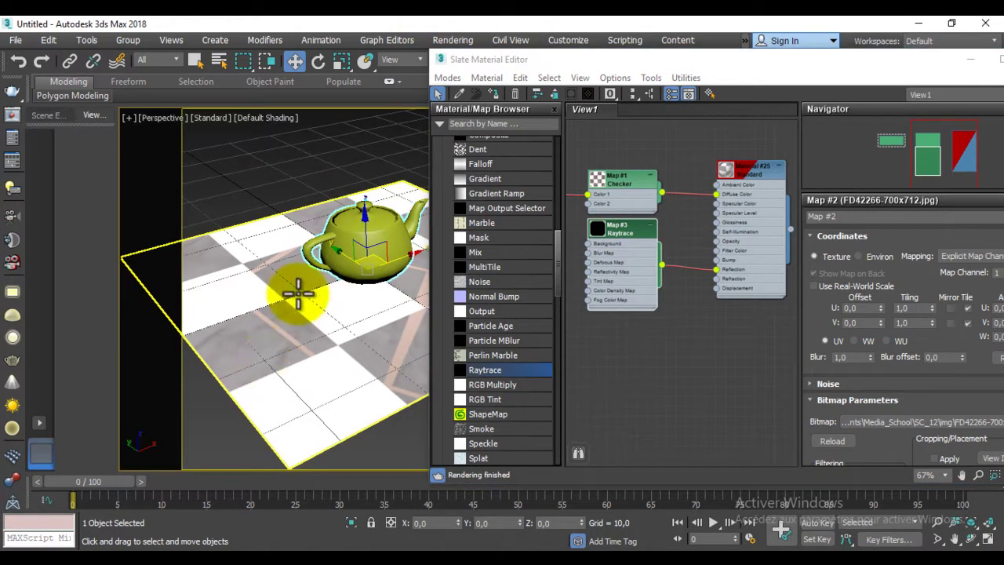
- Render a production frame to inspect the teapot's reflection on the checker-and-marble floor
scroll(302, 290, up, 3)
click(987, 63)
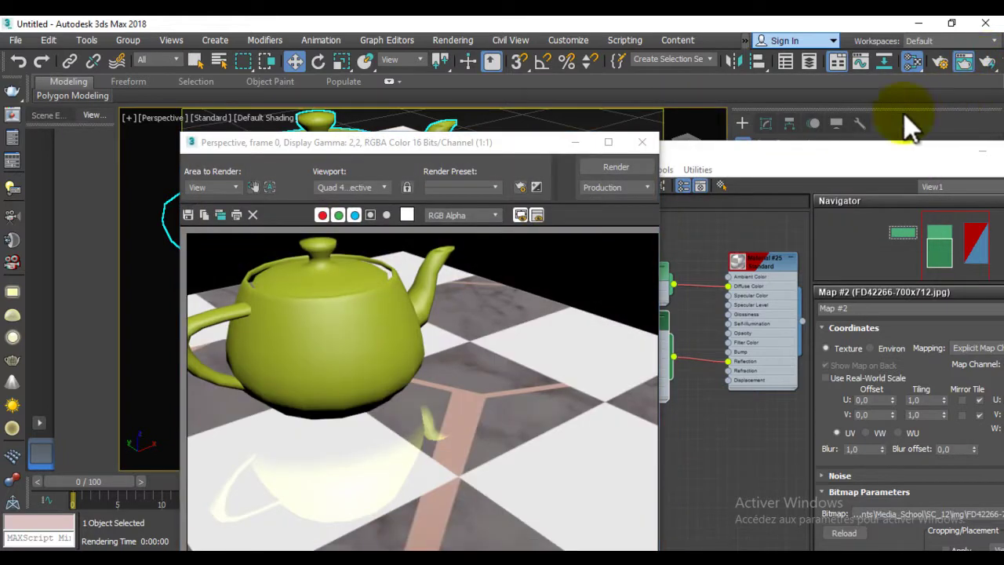
drag(542, 138, 708, 73)
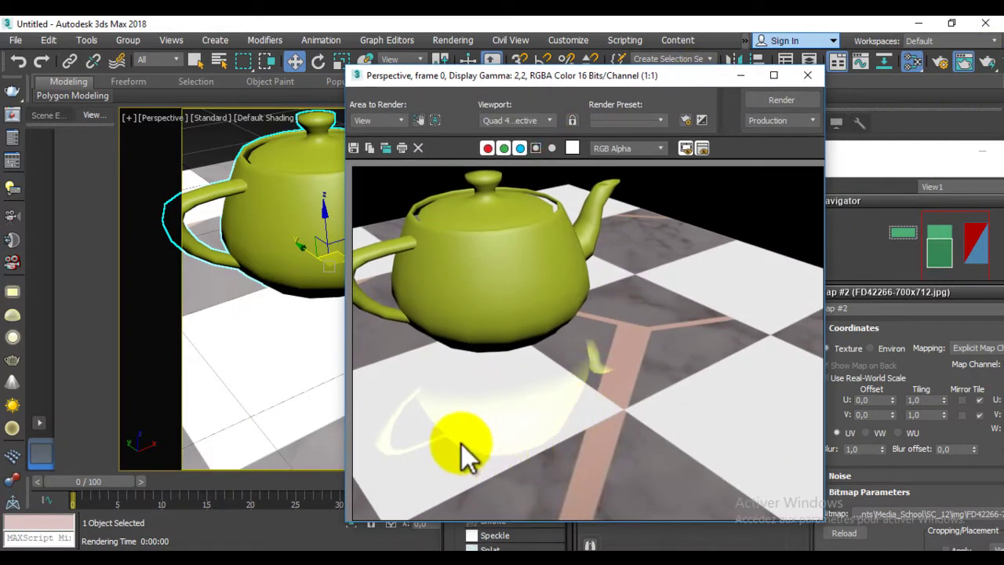
- Close the render window and move the Raytrace node lower in the graph
click(807, 76)
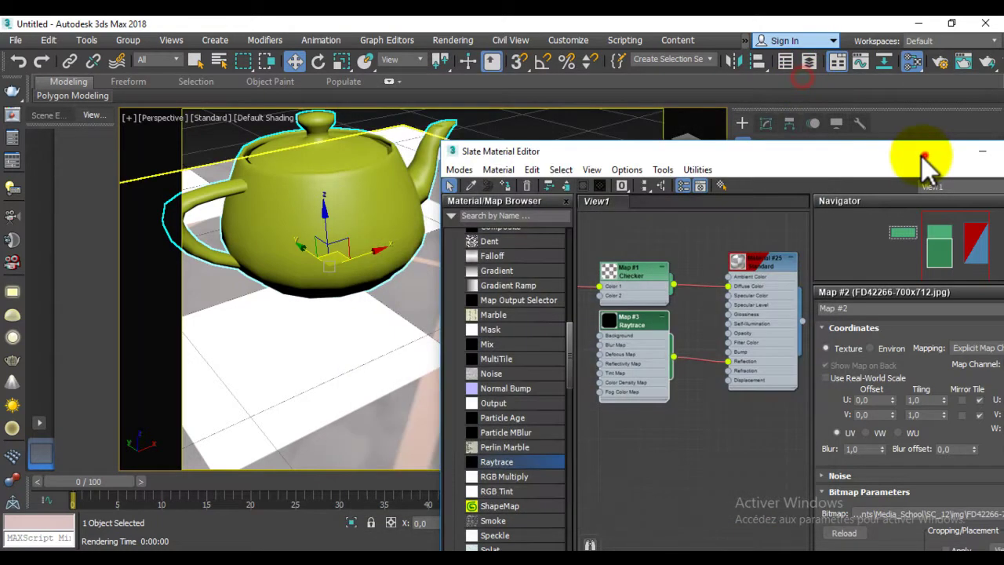
drag(888, 86, 919, 85)
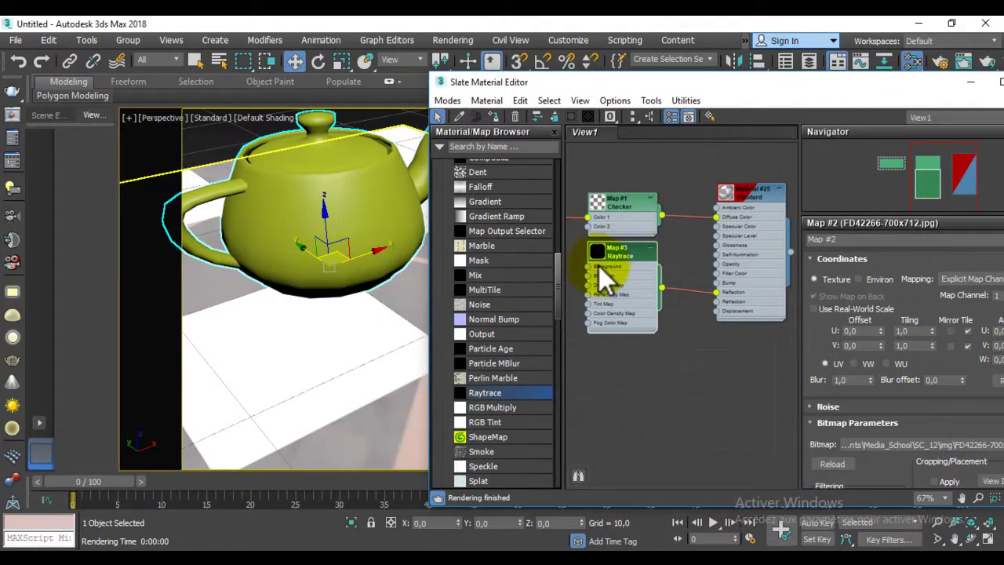
drag(618, 255, 627, 353)
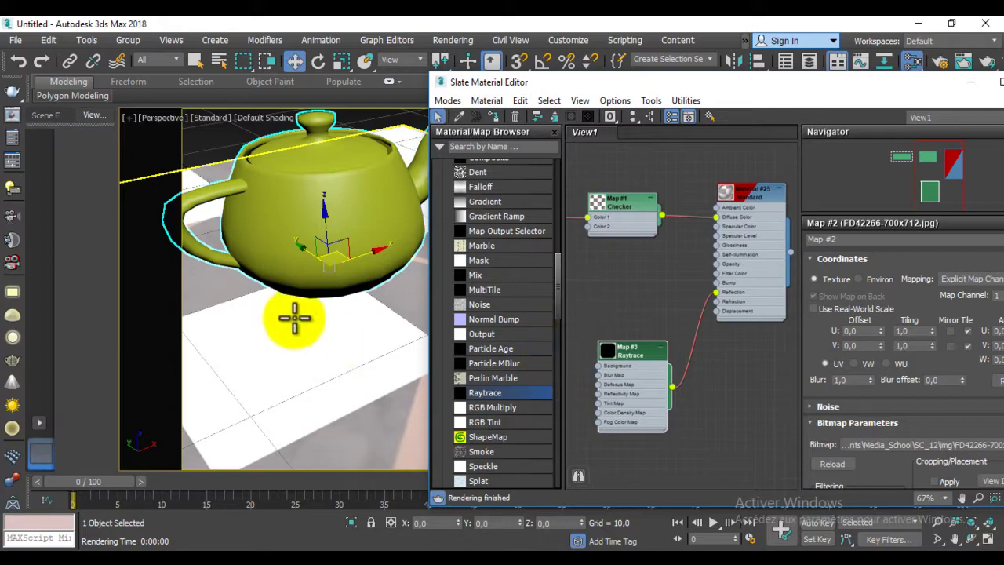
scroll(295, 317, down, 5)
scroll(296, 317, up, 4)
- Wire a new Checker map (Map #5) into Material #25's Bump input
click(634, 199)
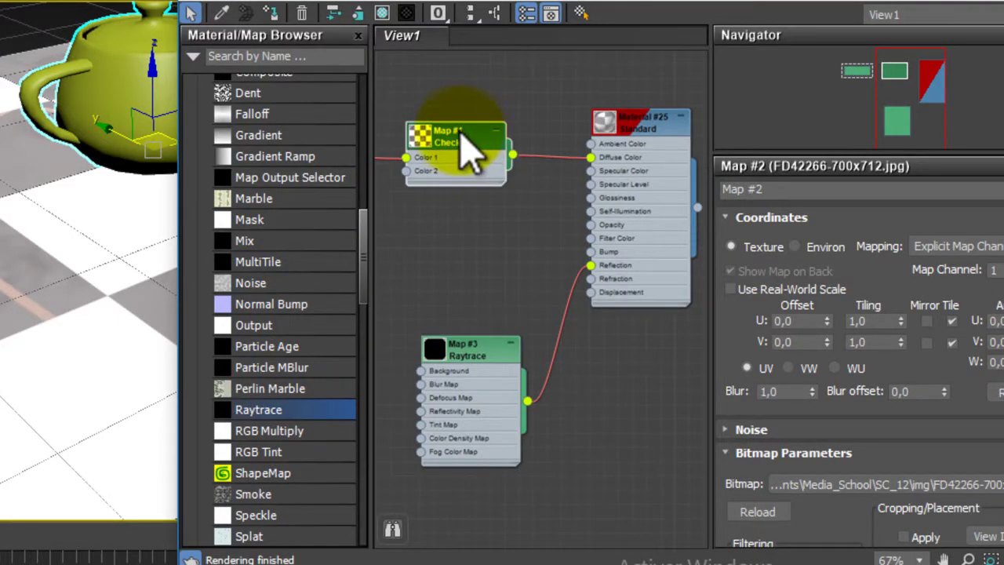
shift+drag(453, 143, 452, 207)
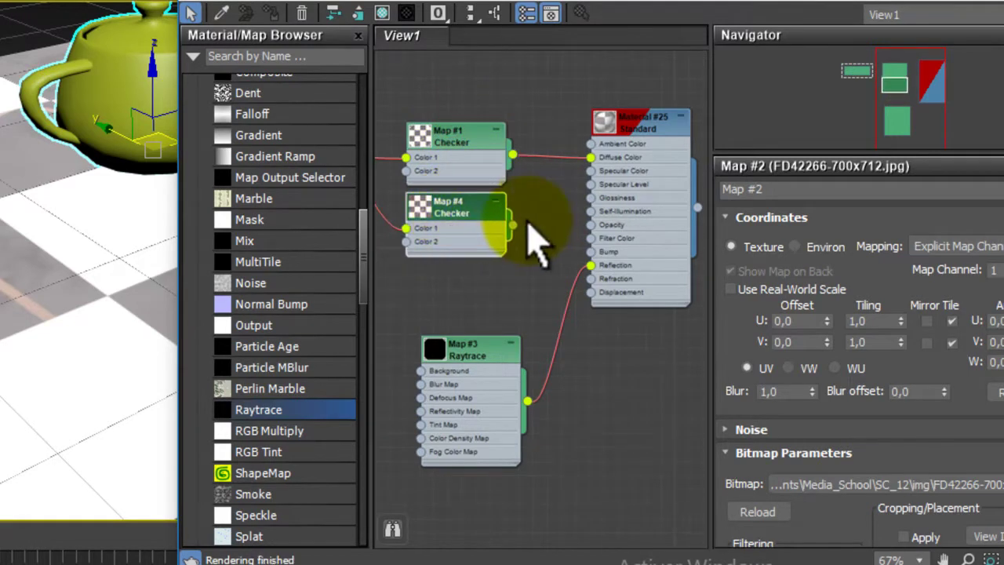
key(Delete)
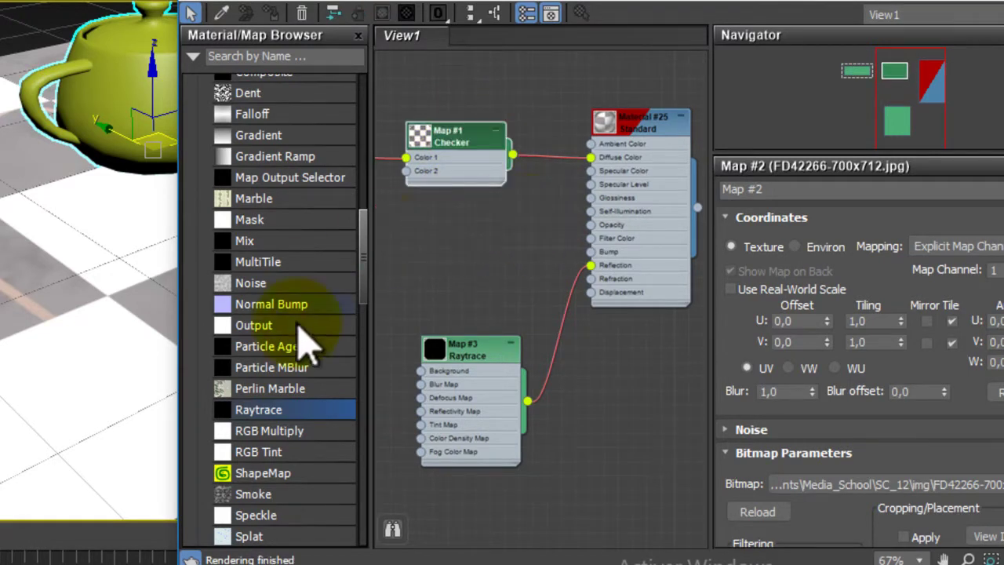
drag(364, 255, 361, 177)
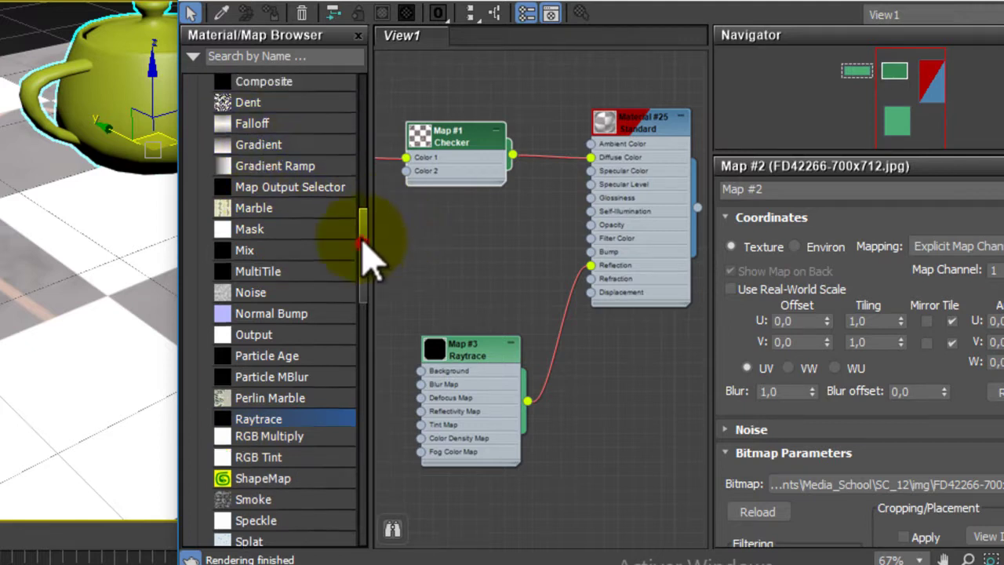
drag(271, 314, 594, 259)
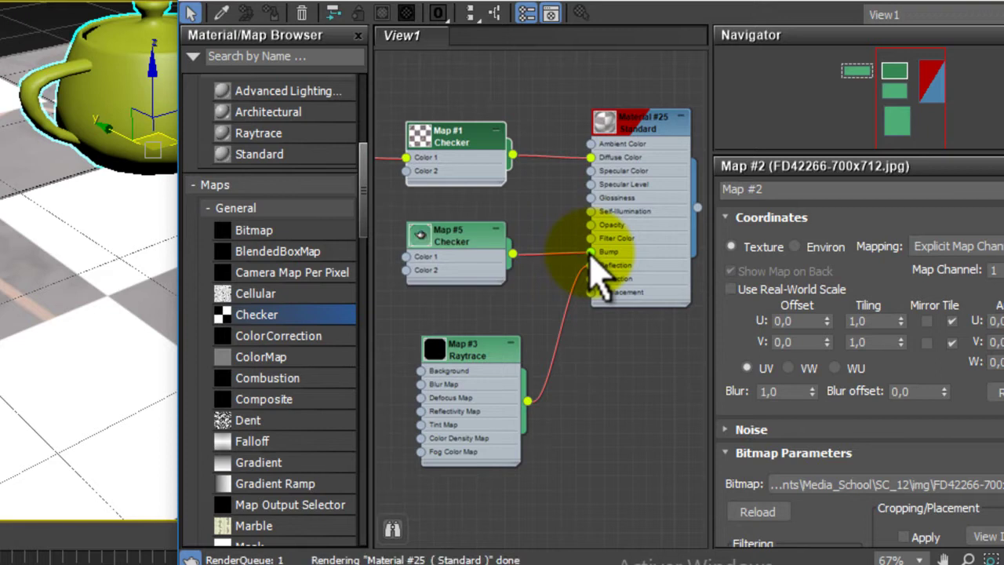
- Set the bump Checker Map #5's Coordinates Tiling to 2.0 in U and V
double_click(461, 252)
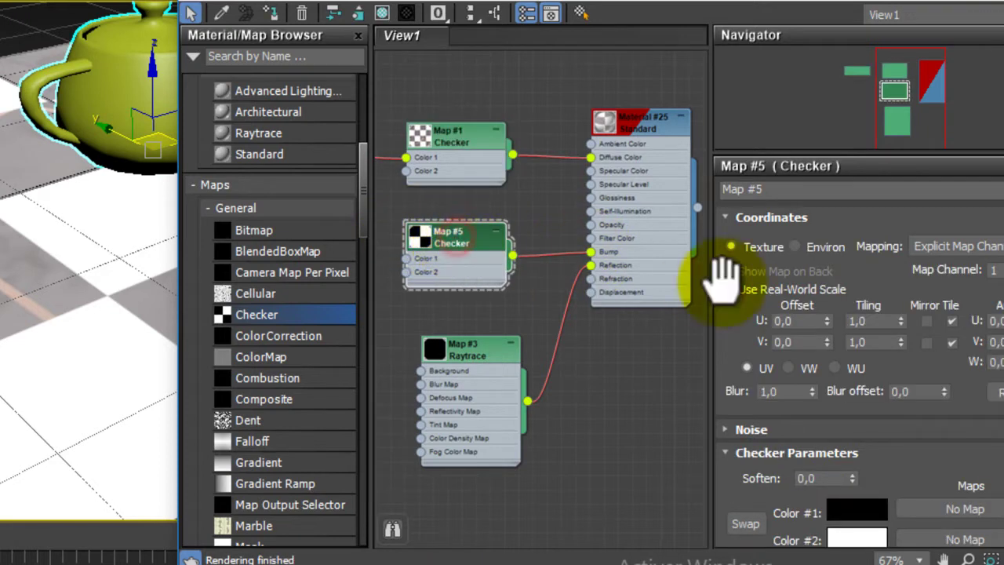
text(2)
key(Tab)
text(2)
key(Return)
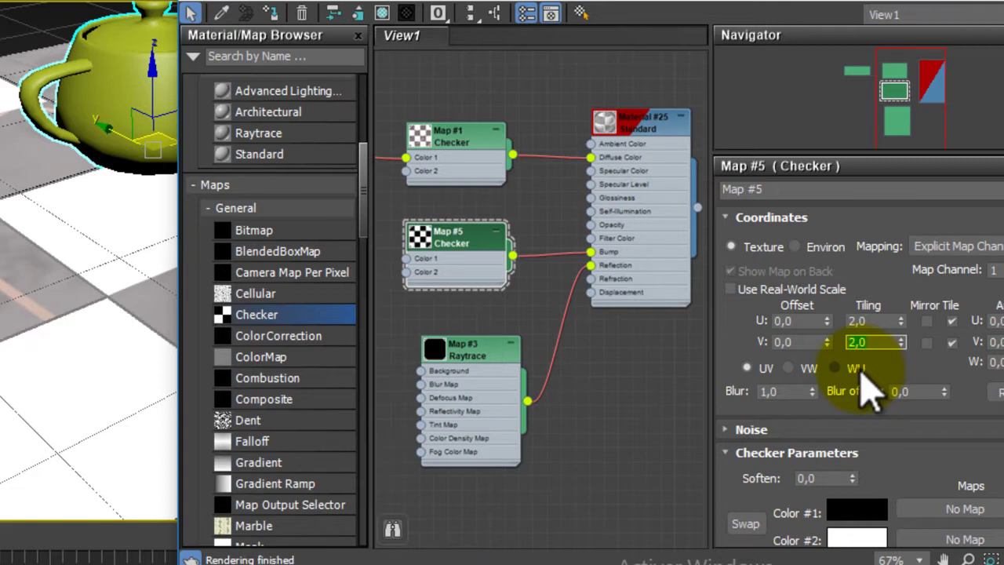
scroll(110, 279, down, 5)
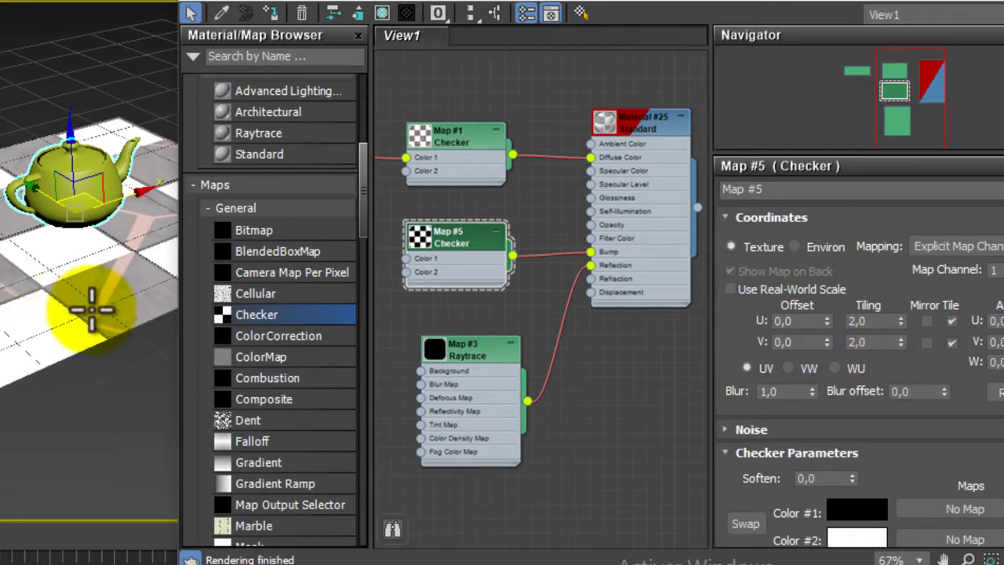